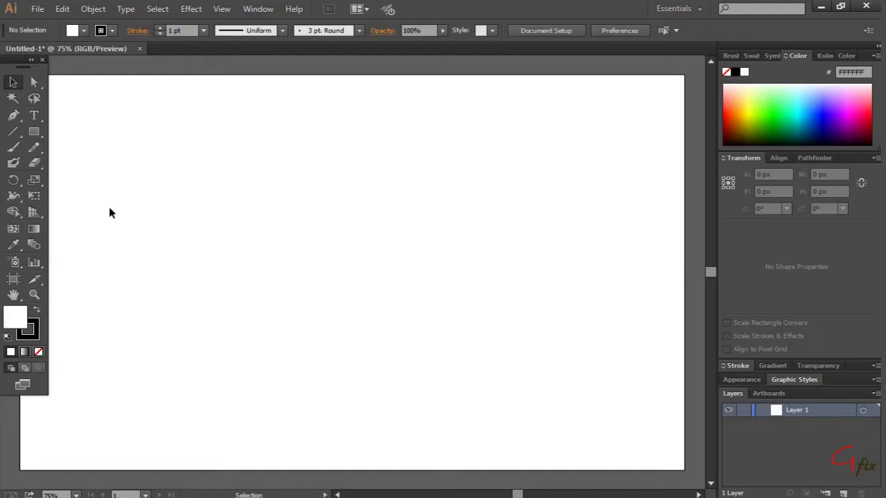
Detach the rectangle and shape tools into a floating toolbar and place it near the artboard's upper-left corner
{"action": "left_click", "coordinate": [40, 133]}
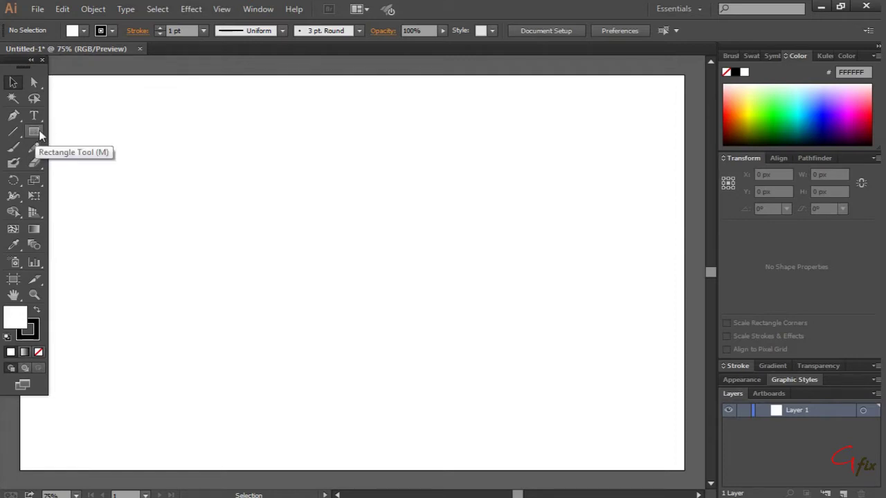
{"action": "left_click", "coordinate": [39, 134]}
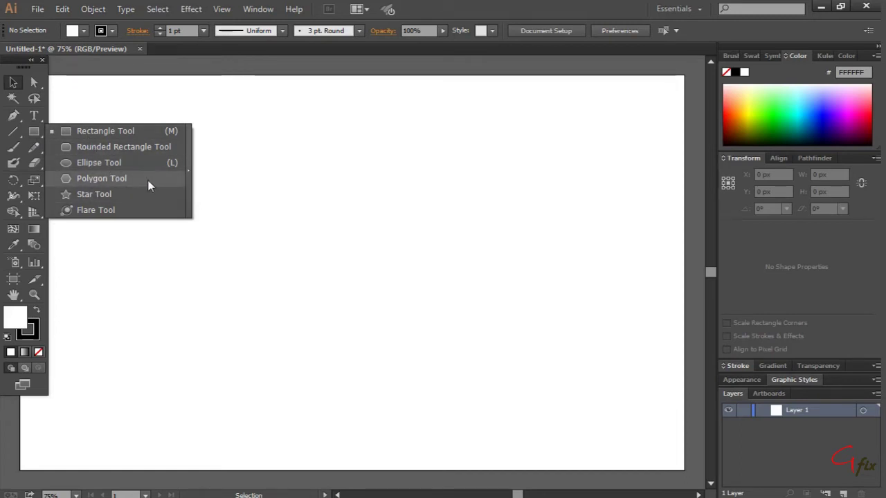
{"action": "left_click", "coordinate": [189, 178]}
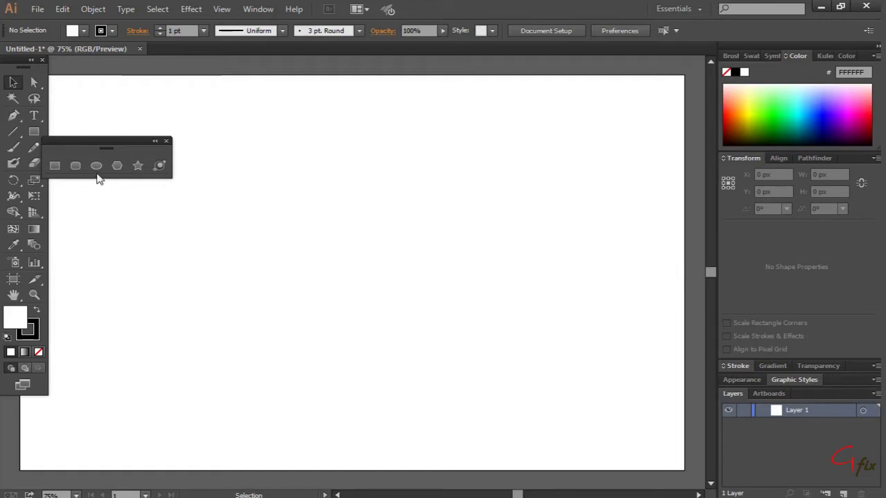
{"action": "left_click_drag", "start_coordinate": [92, 146], "coordinate": [132, 104]}
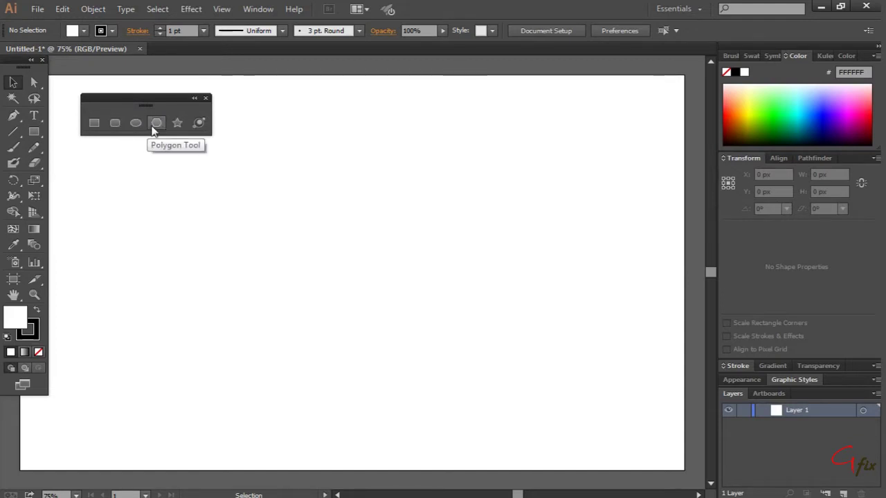
Draw a rectangle about 261 by 111 px in the upper-left area and add an exact 100 by 100 px square to its right
{"action": "left_click", "coordinate": [94, 125]}
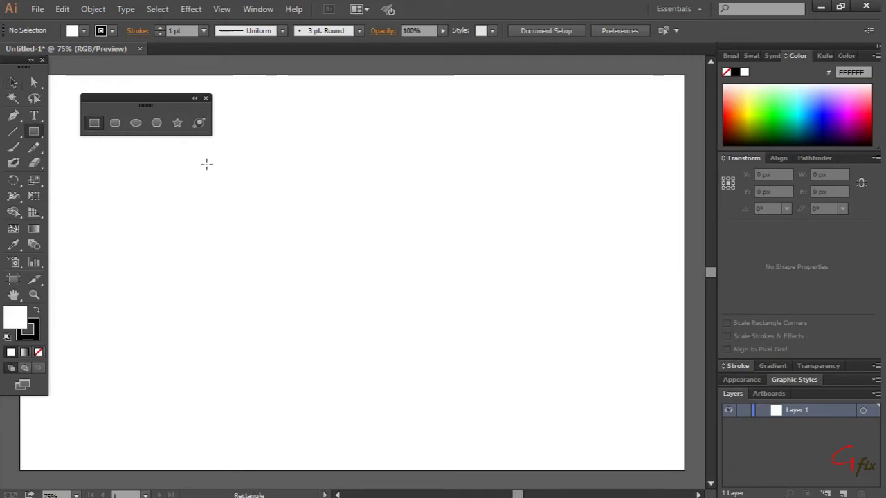
{"action": "left_click_drag", "start_coordinate": [204, 161], "coordinate": [340, 216]}
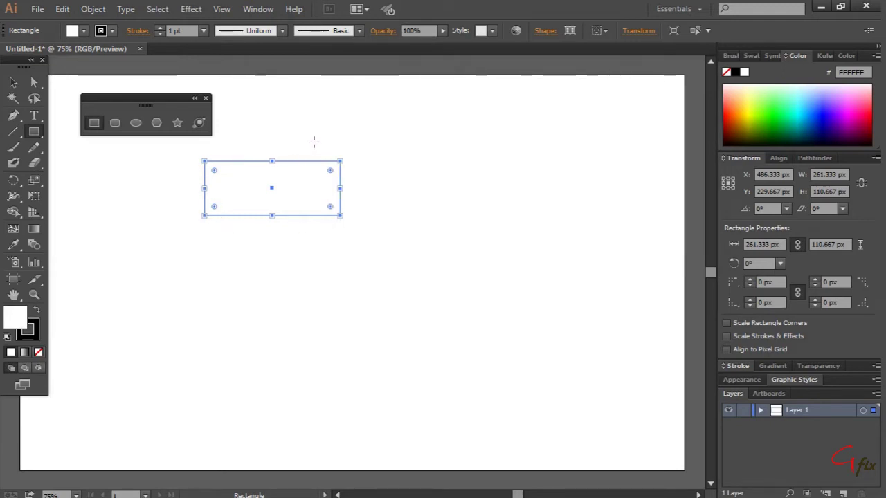
{"action": "left_click", "coordinate": [522, 170]}
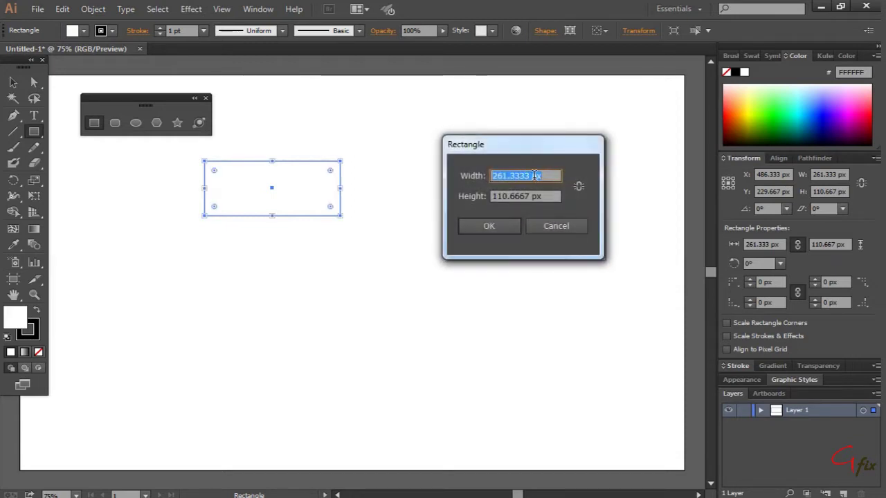
{"action": "type", "text": "100"}
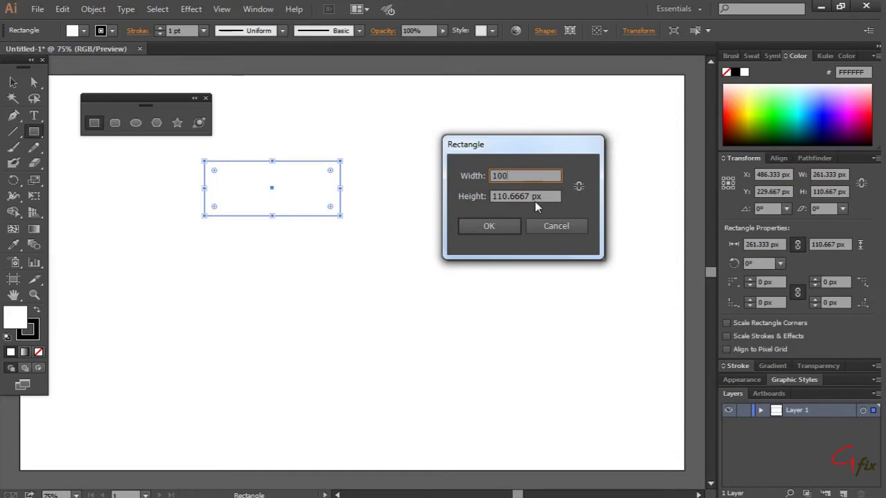
{"action": "key", "text": "Tab"}
{"action": "type", "text": "1"}
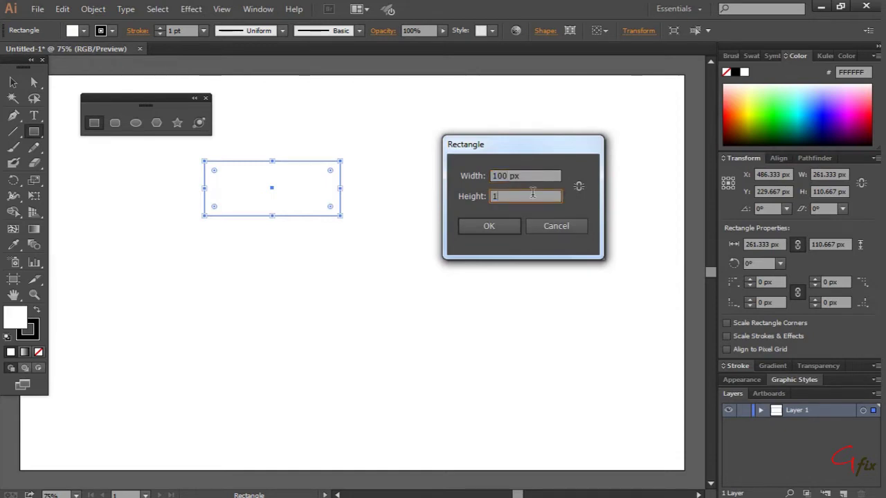
{"action": "type", "text": "00"}
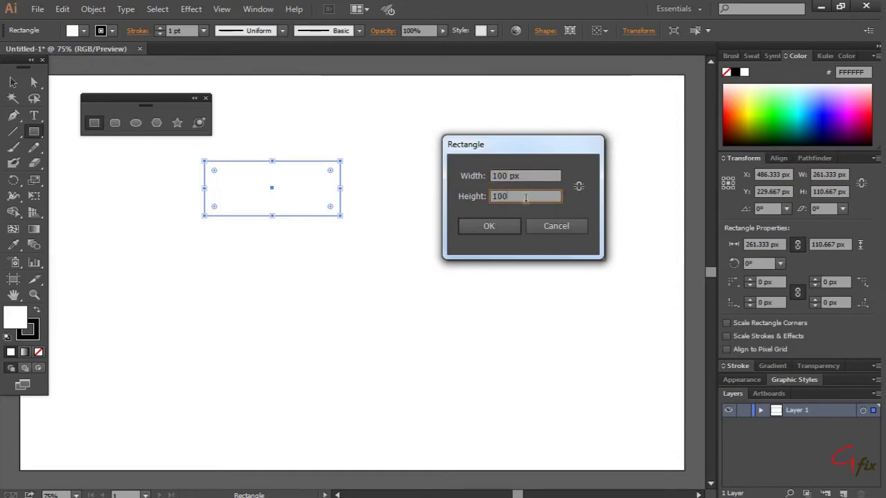
{"action": "left_click", "coordinate": [496, 226]}
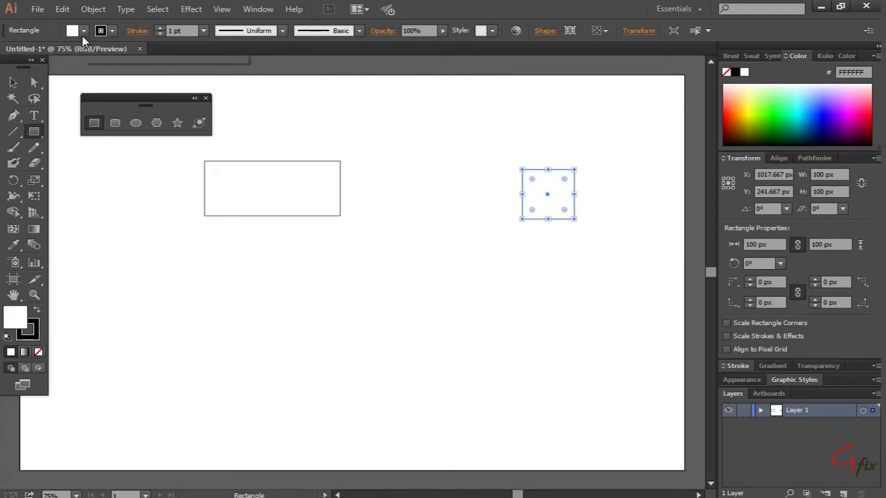
Give the square a cyan fill and an RGB Magenta stroke with a 5 pt weight
{"action": "left_click", "coordinate": [83, 32]}
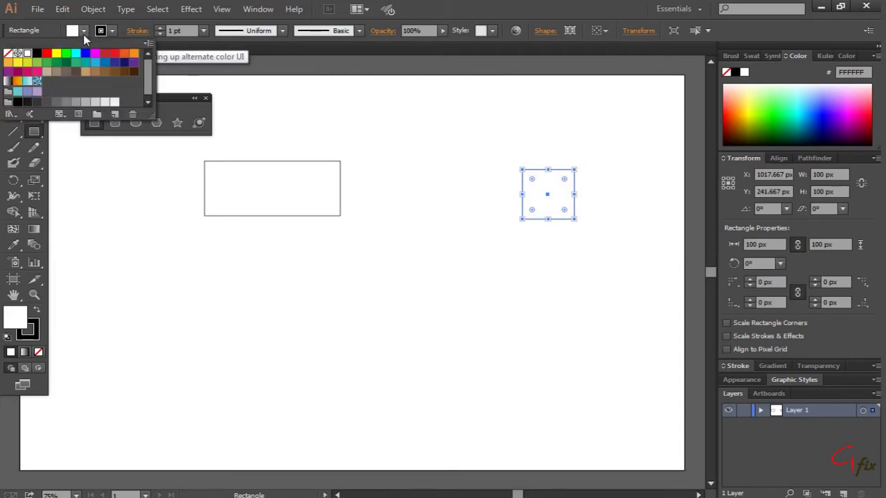
{"action": "left_click", "coordinate": [76, 53]}
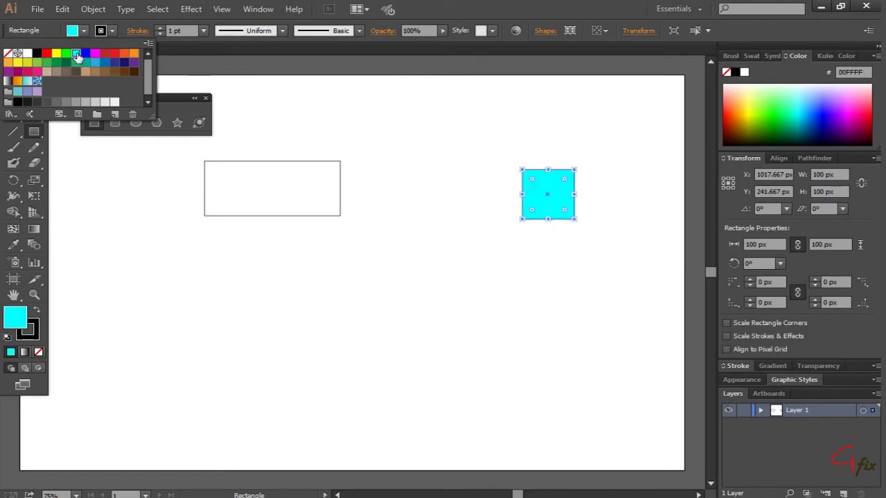
{"action": "left_click", "coordinate": [113, 32]}
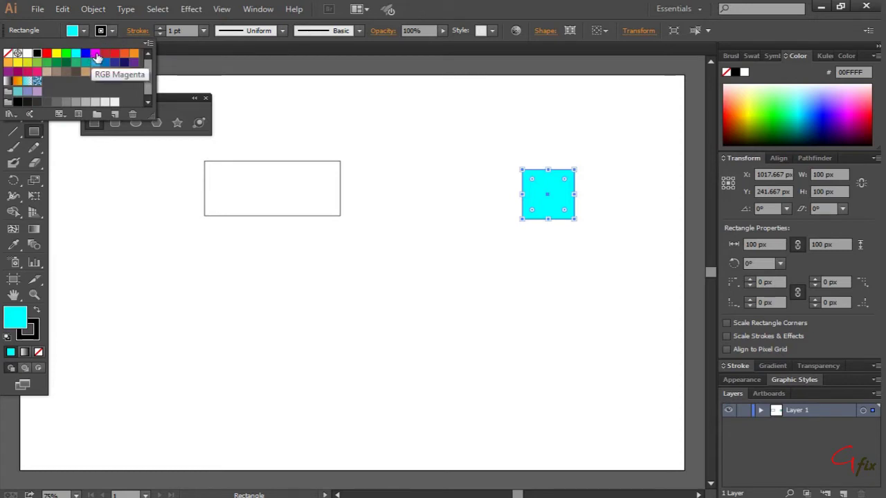
{"action": "left_click", "coordinate": [96, 54]}
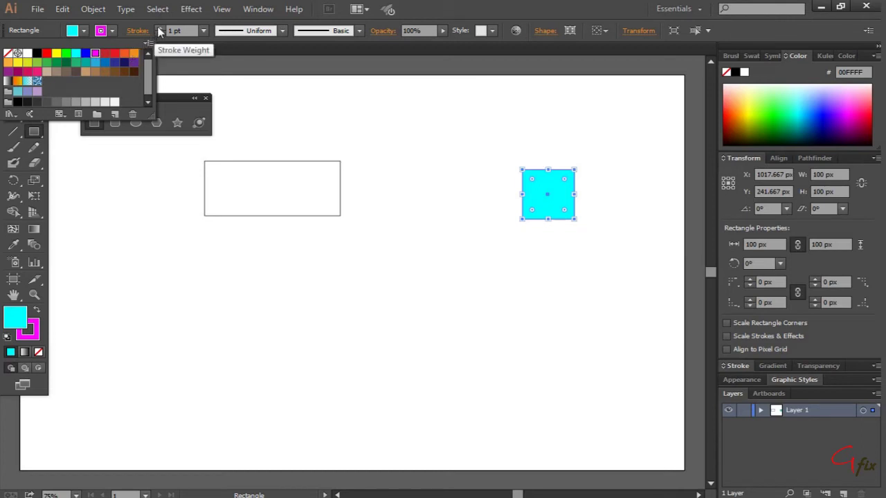
{"action": "left_click", "coordinate": [160, 32]}
{"action": "left_click", "coordinate": [160, 33]}
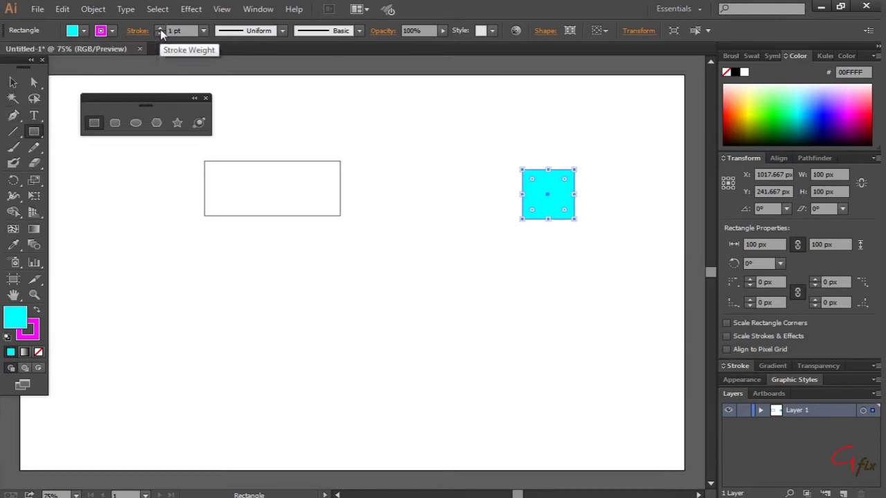
{"action": "left_click", "coordinate": [160, 28]}
{"action": "left_click", "coordinate": [160, 28]}
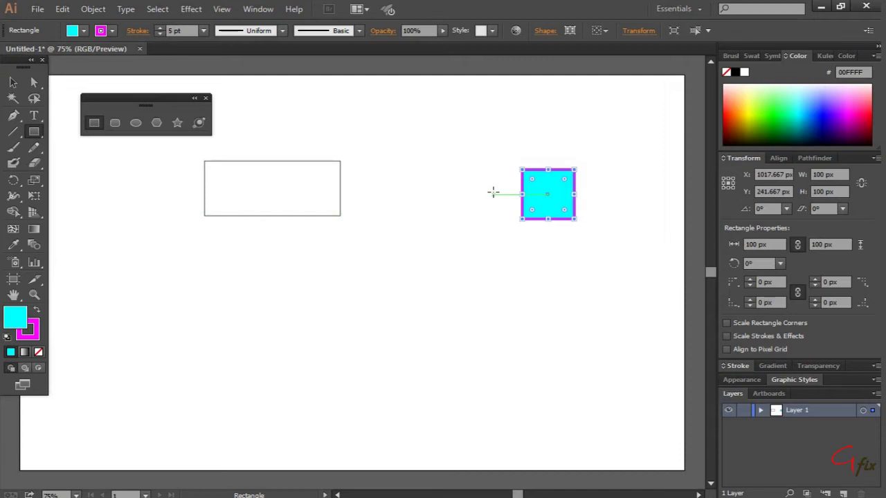
Select the wide rectangle with the Selection tool and set its fill to none
{"action": "left_click", "coordinate": [15, 83]}
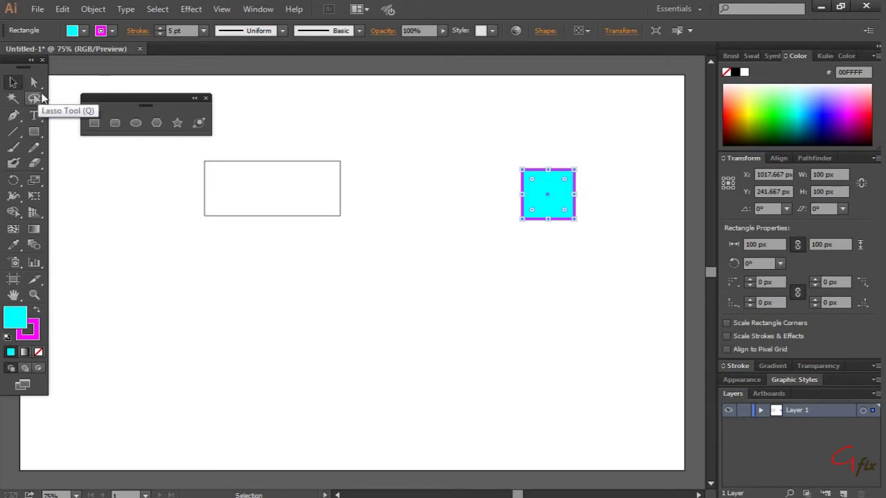
{"action": "key", "text": "v"}
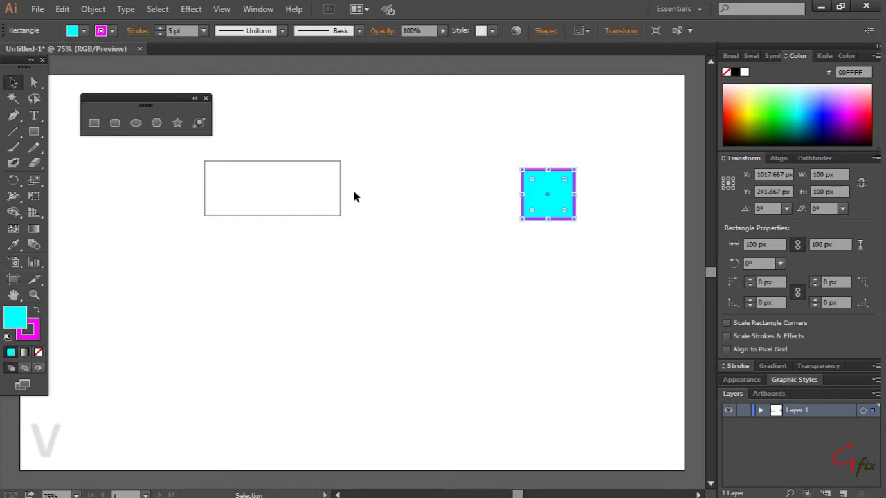
{"action": "left_click", "coordinate": [340, 173]}
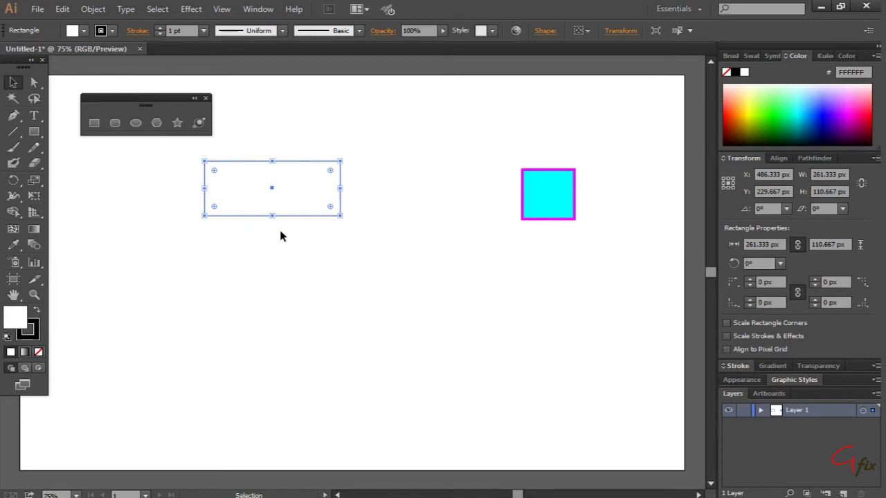
{"action": "left_click", "coordinate": [85, 31]}
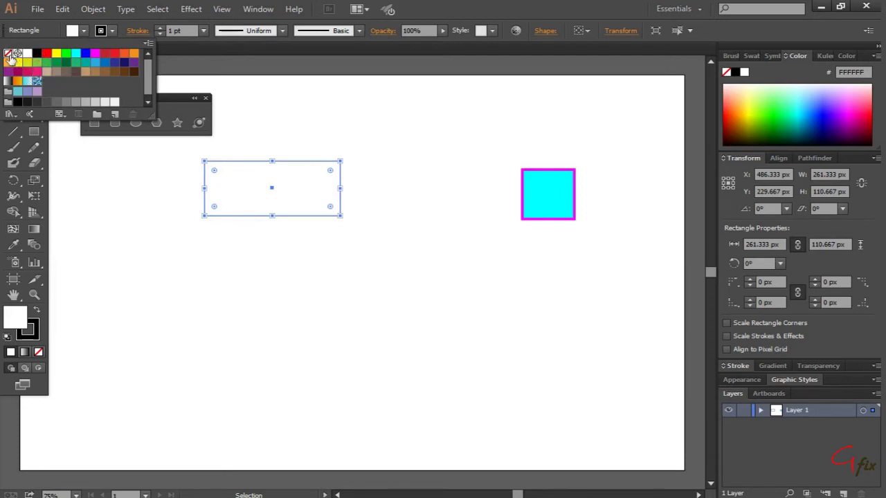
{"action": "left_click", "coordinate": [8, 54]}
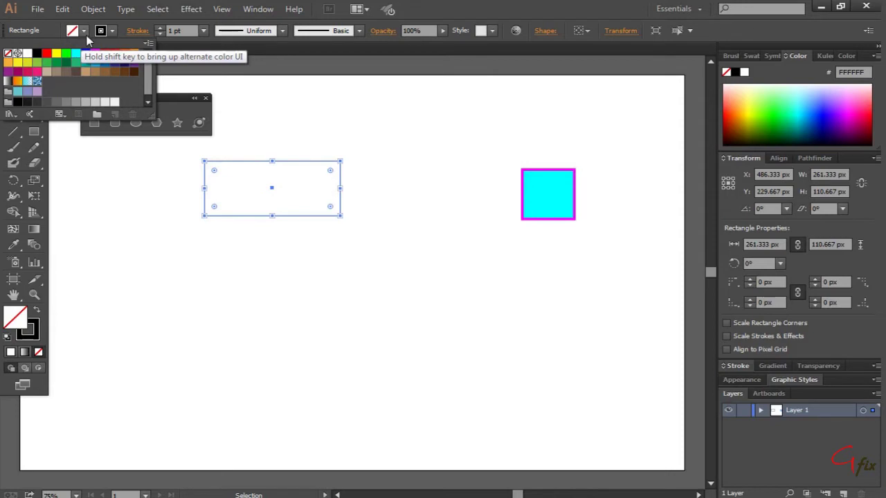
{"action": "left_click", "coordinate": [87, 38]}
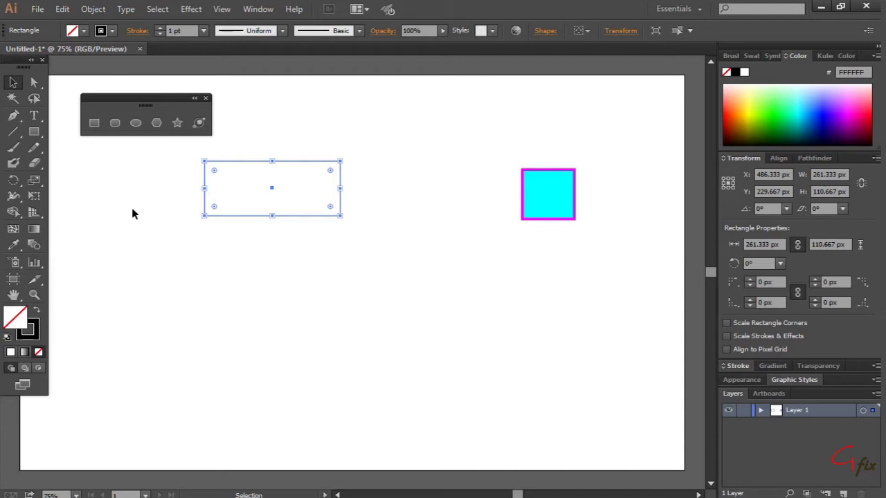
Move the unfilled rectangle horizontally to about X 424 px on the artboard and deselect it
{"action": "key", "text": "space"}
{"action": "mouse_move", "coordinate": [120, 210]}
{"action": "left_mouse_down"}
{"action": "mouse_move", "coordinate": [242, 257]}
{"action": "mouse_move", "coordinate": [337, 237]}
{"action": "mouse_move", "coordinate": [115, 214]}
{"action": "left_mouse_up"}
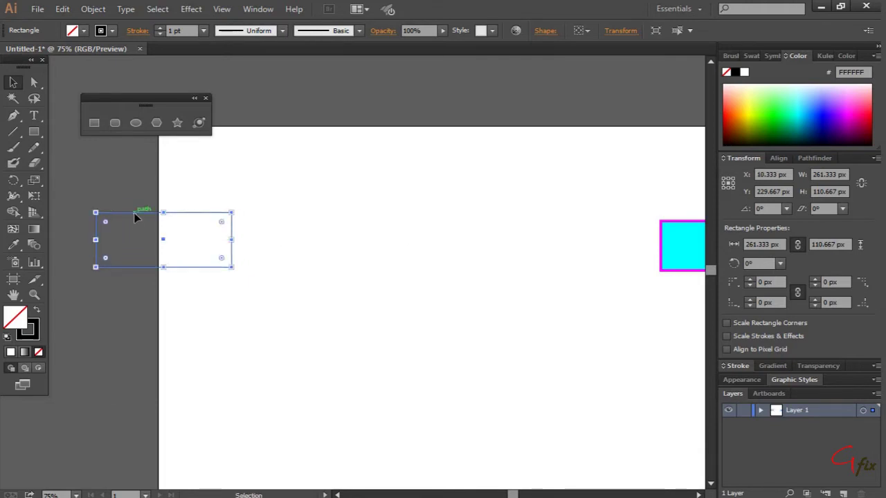
{"action": "left_click_drag", "start_coordinate": [134, 215], "coordinate": [350, 216]}
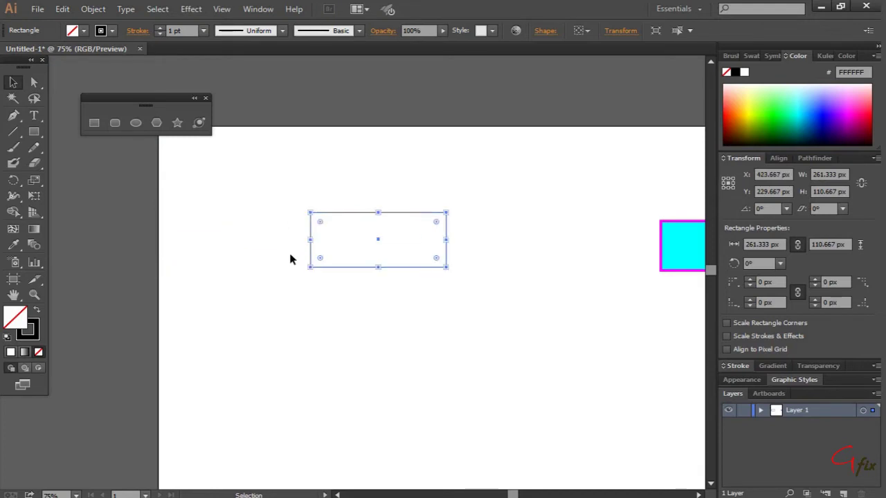
{"action": "key", "text": "space"}
{"action": "left_click_drag", "start_coordinate": [290, 258], "coordinate": [198, 199]}
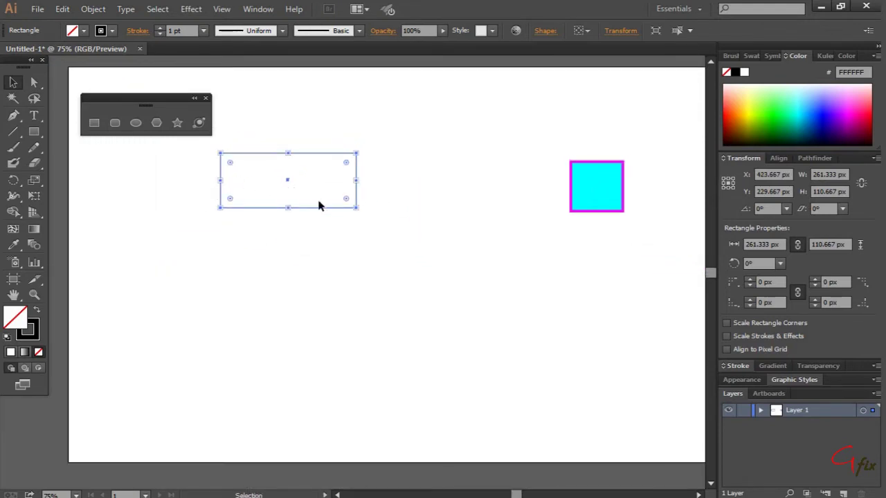
{"action": "left_click", "coordinate": [328, 220]}
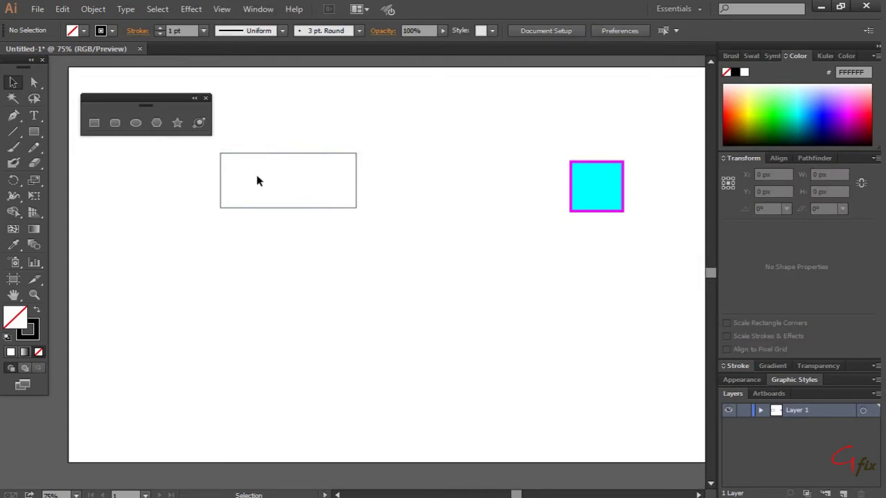
Reset the cyan square to the default white fill and 1 pt black stroke
{"action": "left_click", "coordinate": [318, 155]}
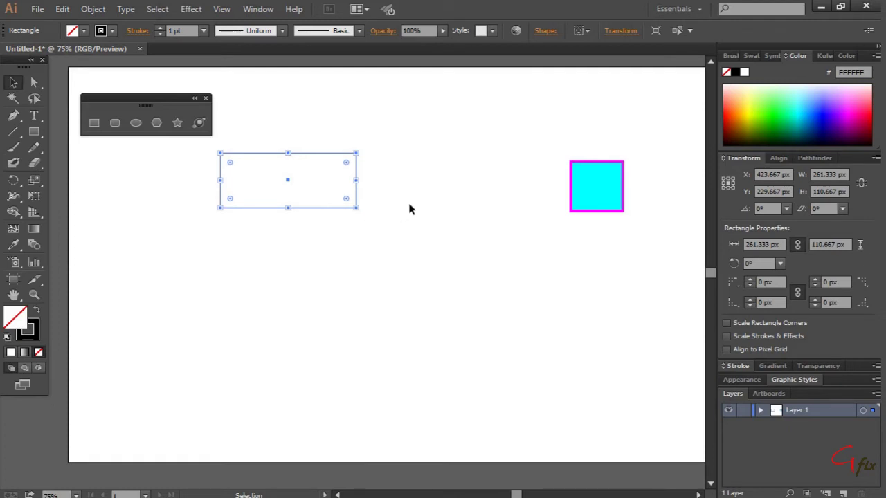
{"action": "left_click", "coordinate": [608, 201]}
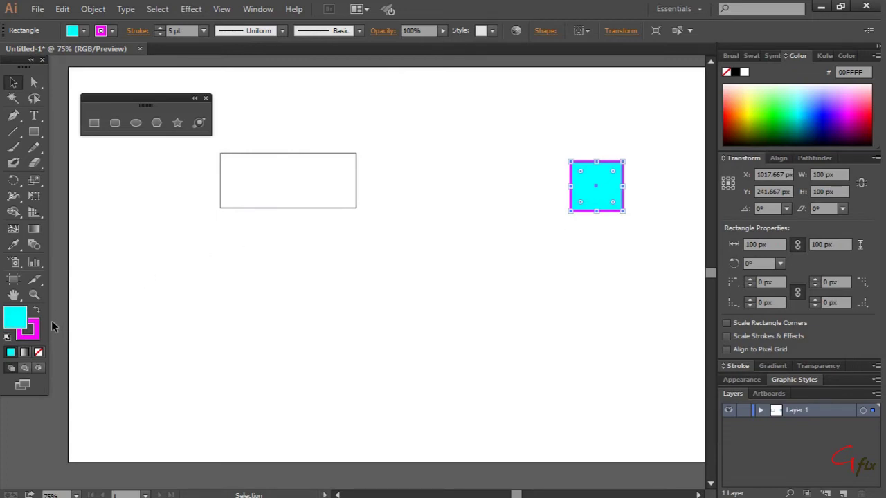
{"action": "key", "text": "d"}
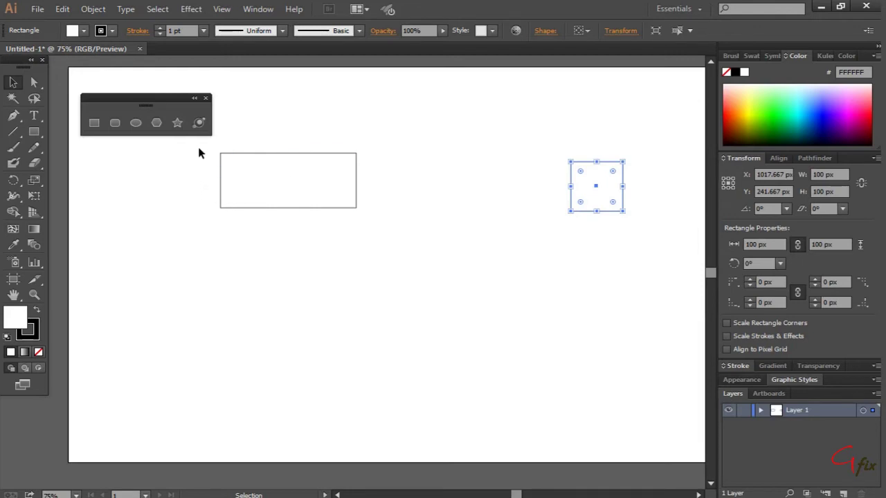
Select both the rectangle and the square and fill them with dark red C1272D
{"action": "left_click_drag", "start_coordinate": [202, 146], "coordinate": [644, 237]}
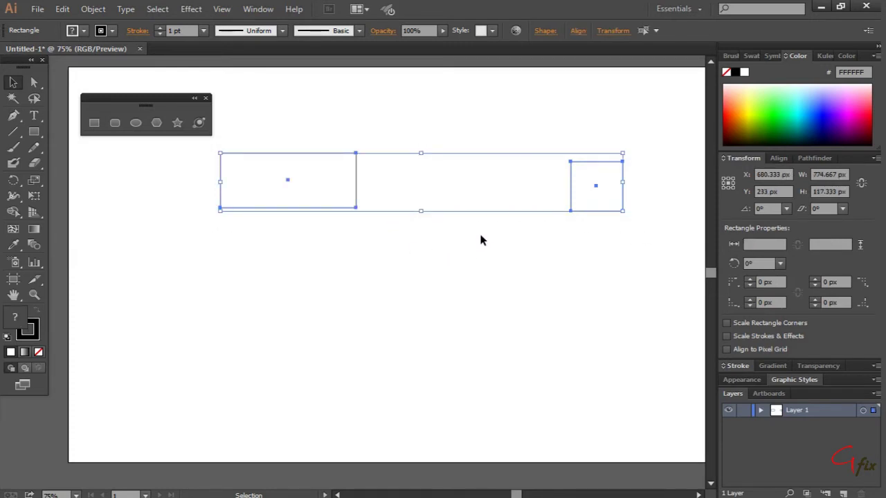
{"action": "left_click", "coordinate": [84, 32]}
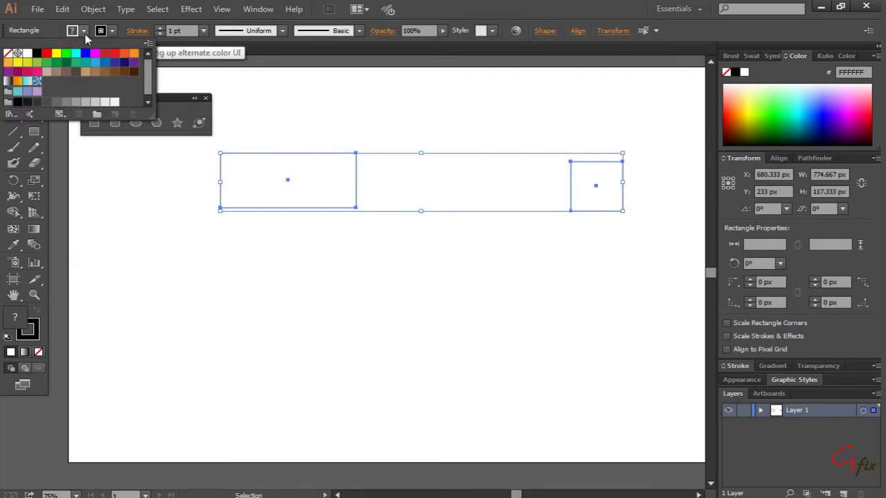
{"action": "left_click", "coordinate": [105, 53]}
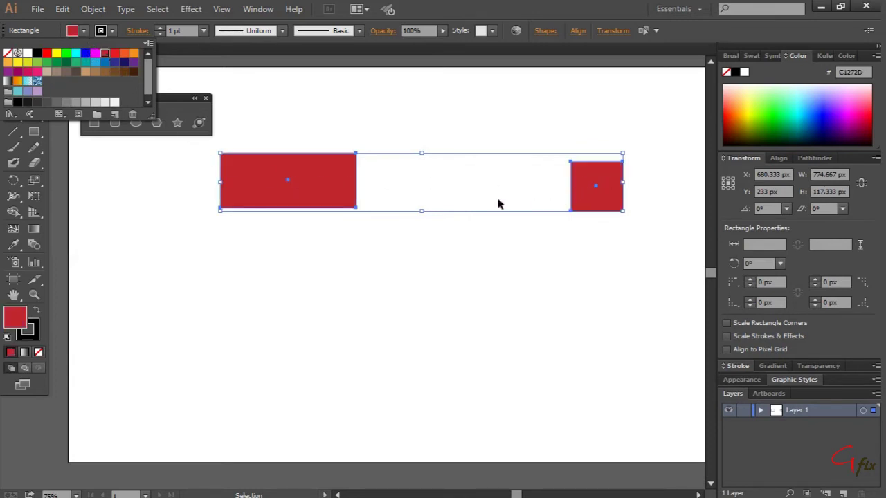
Move only the red square close to the rectangle's right side with their top edges aligned, and deselect it
{"action": "left_click", "coordinate": [384, 238]}
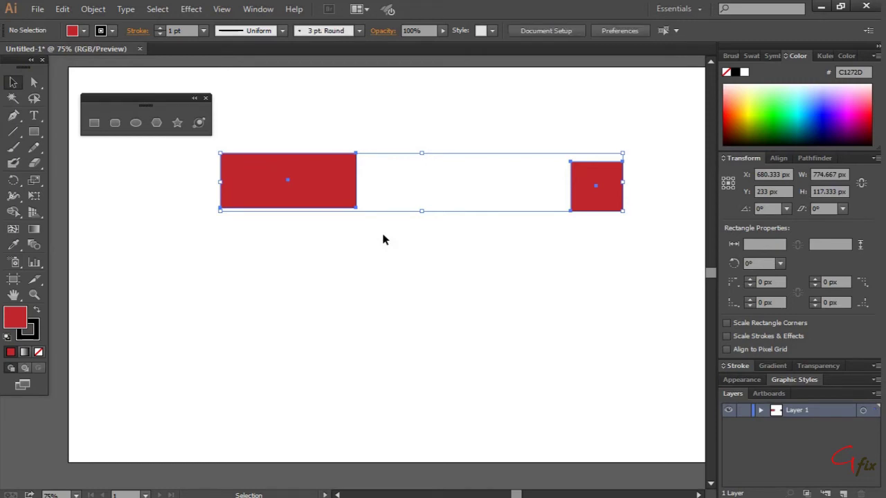
{"action": "left_click_drag", "start_coordinate": [587, 200], "coordinate": [396, 192]}
{"action": "left_click", "coordinate": [342, 239]}
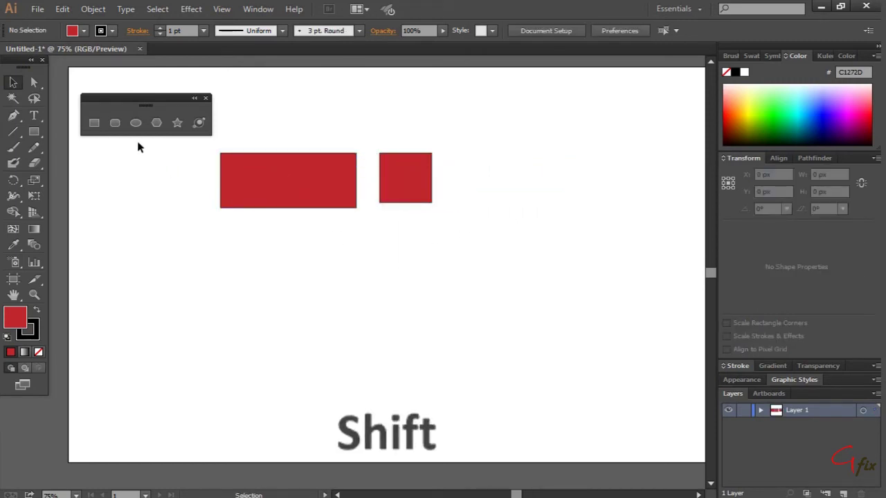
Draw a red square about 127 px wide below and slightly left of the wide rectangle
{"action": "left_click", "coordinate": [94, 122]}
{"action": "mouse_move", "coordinate": [154, 257]}
{"action": "left_mouse_down"}
{"action": "mouse_move", "coordinate": [220, 300]}
{"action": "mouse_move", "coordinate": [235, 288]}
{"action": "left_mouse_up"}
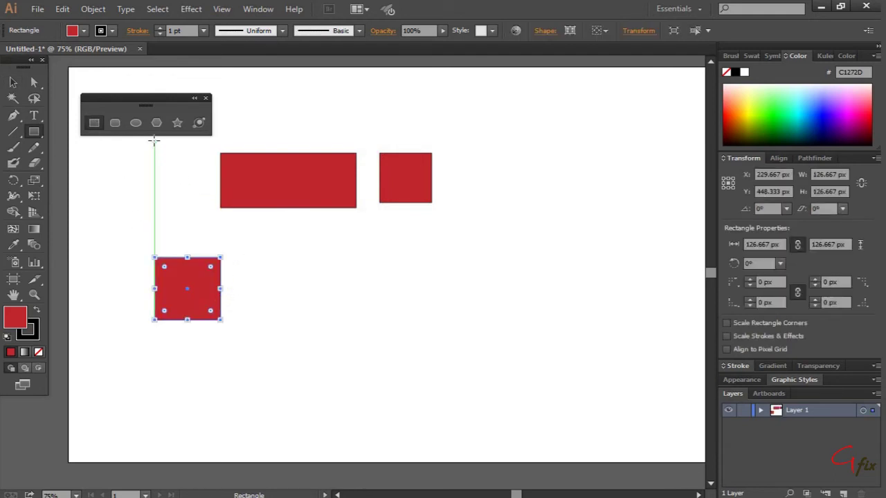
Draw a circle about 189 px wide beside the lower square and an ellipse about 221 × 225 px right of the upper square
{"action": "left_click", "coordinate": [136, 122]}
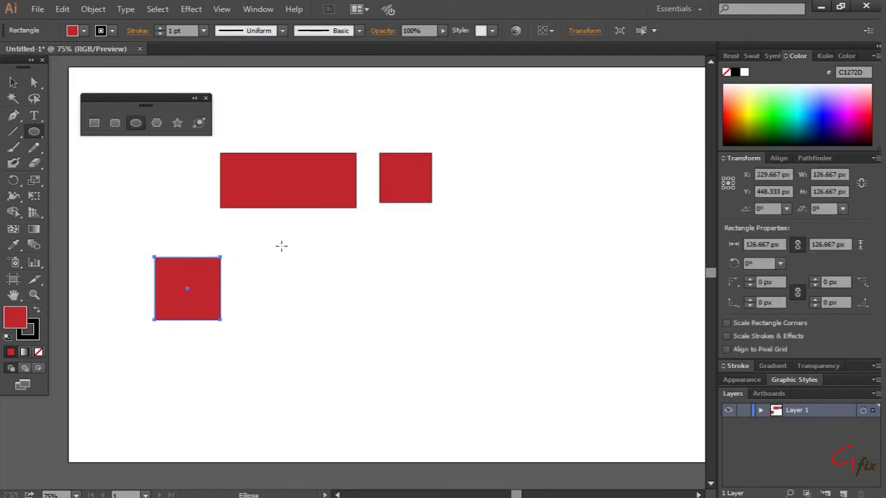
{"action": "left_click_drag", "start_coordinate": [281, 246], "coordinate": [377, 337]}
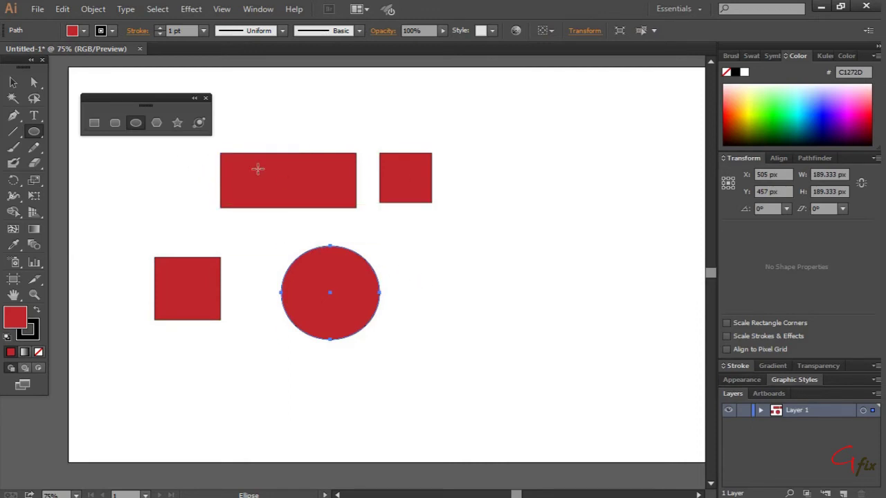
{"action": "left_click_drag", "start_coordinate": [435, 92], "coordinate": [599, 226]}
{"action": "key", "text": "space"}
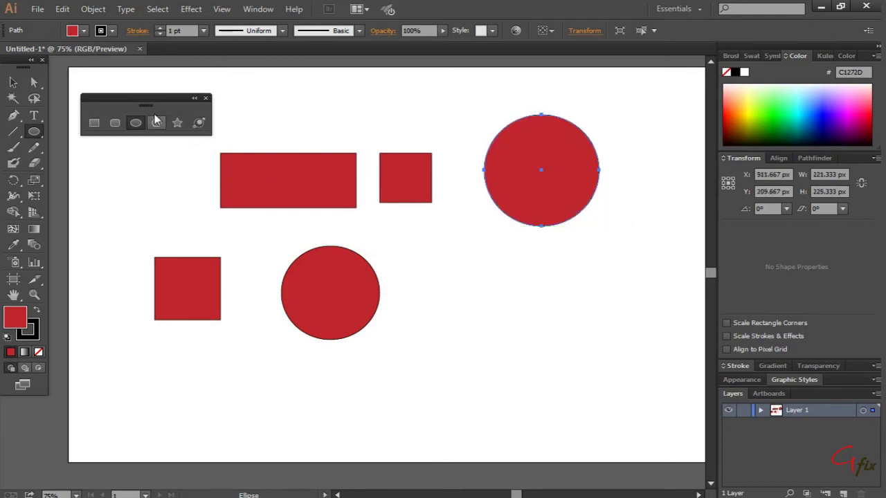
Draw a rounded rectangle about 280 × 141 px right of the lower circle, reducing its corner radius to 21 px
{"action": "left_click", "coordinate": [115, 124]}
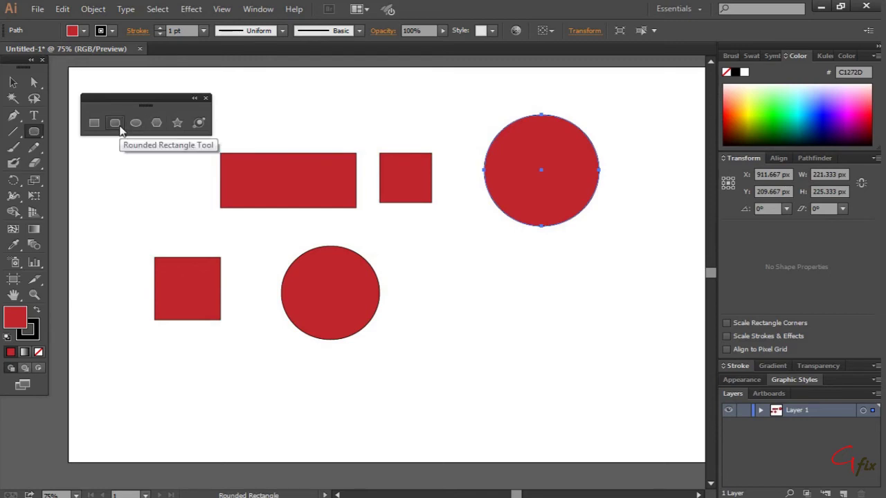
{"action": "left_click_drag", "start_coordinate": [412, 254], "coordinate": [558, 324]}
{"action": "key", "text": "Down"}
{"action": "key", "text": "Down"}
{"action": "key", "text": "Down"}
{"action": "key", "text": "Down"}
{"action": "key", "text": "Down"}
{"action": "key", "text": "Down"}
{"action": "key", "text": "Down"}
{"action": "key", "text": "Down"}
{"action": "key", "text": "Down"}
{"action": "key", "text": "Down"}
{"action": "key", "text": "Down"}
{"action": "key", "text": "Down"}
{"action": "key", "text": "Down"}
{"action": "key", "text": "Down"}
{"action": "key", "text": "Down"}
{"action": "key", "text": "Down"}
{"action": "key", "text": "Down"}
{"action": "key", "text": "Down"}
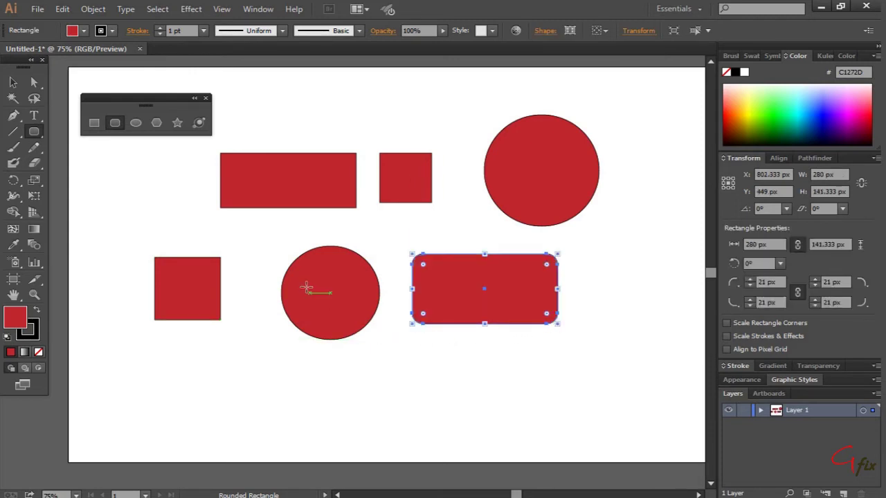
Draw a hexagon about 150 × 171 px below the lower square, adjusting its number of sides to six
{"action": "left_click", "coordinate": [156, 124]}
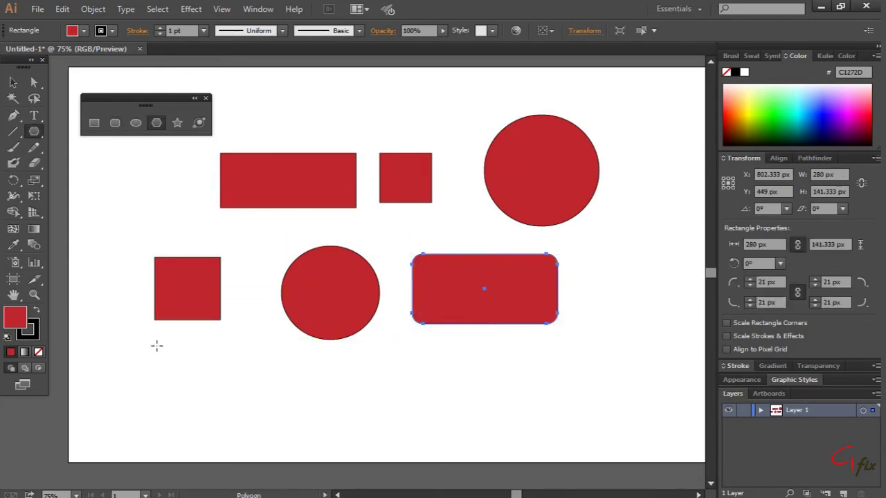
{"action": "left_click_drag", "start_coordinate": [152, 368], "coordinate": [217, 416]}
{"action": "key", "text": "Up"}
{"action": "key", "text": "Down"}
{"action": "key", "text": "Down"}
{"action": "key", "text": "Down"}
{"action": "key", "text": "Down"}
{"action": "key", "text": "Up"}
{"action": "key", "text": "Up"}
{"action": "key", "text": "Up"}
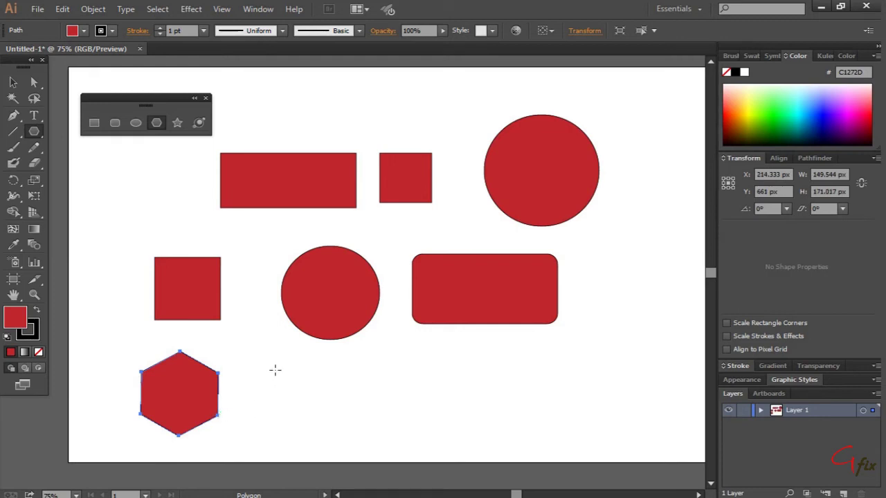
Draw a six-pointed star about 176 × 188 px below the rounded rectangle, adjusting its number of points
{"action": "left_click", "coordinate": [178, 124]}
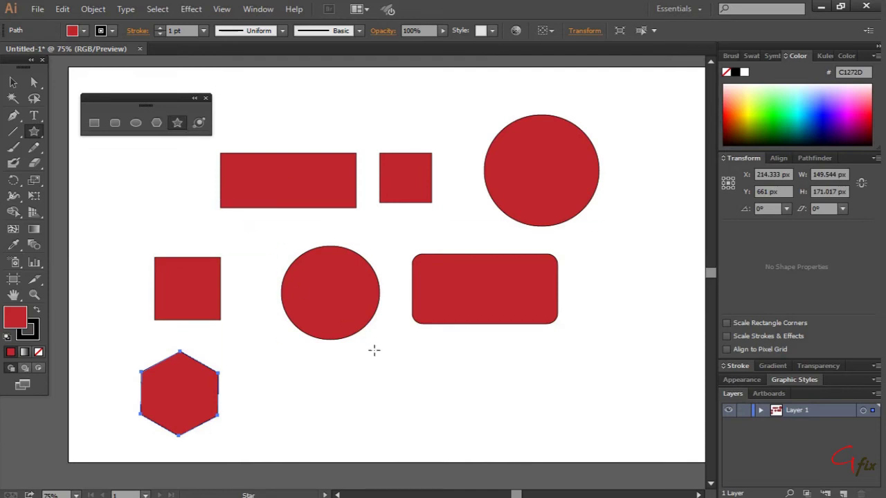
{"action": "left_click_drag", "start_coordinate": [473, 355], "coordinate": [523, 407]}
{"action": "key", "text": "Down"}
{"action": "key", "text": "Down"}
{"action": "key", "text": "Up"}
{"action": "key", "text": "Up"}
{"action": "key", "text": "Up"}
{"action": "key", "text": "Up"}
{"action": "key", "text": "Down"}
{"action": "key", "text": "Down"}
{"action": "key", "text": "Down"}
{"action": "key", "text": "Down"}
{"action": "key", "text": "Up"}
{"action": "key", "text": "Up"}
{"action": "key", "text": "Up"}
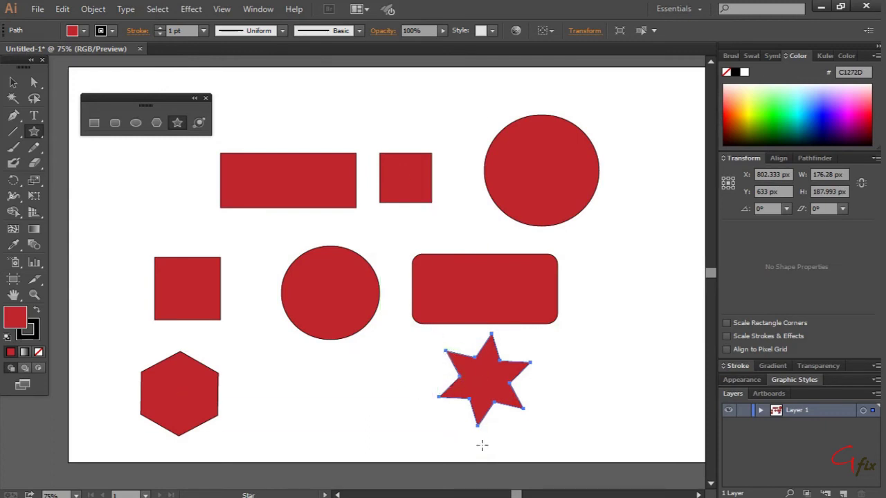
Stretch only the star's upper-right tip outward to about X 1044 px, Y 539 px
{"action": "left_click", "coordinate": [34, 81]}
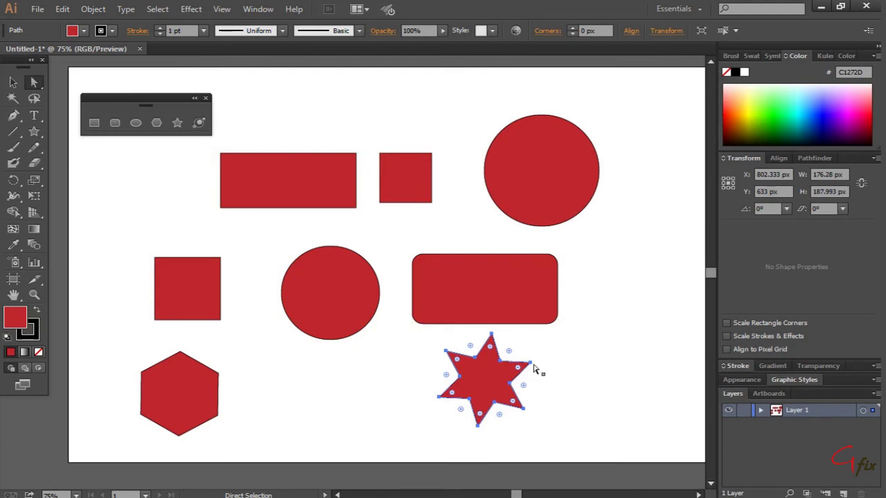
{"action": "left_click_drag", "start_coordinate": [533, 365], "coordinate": [612, 336]}
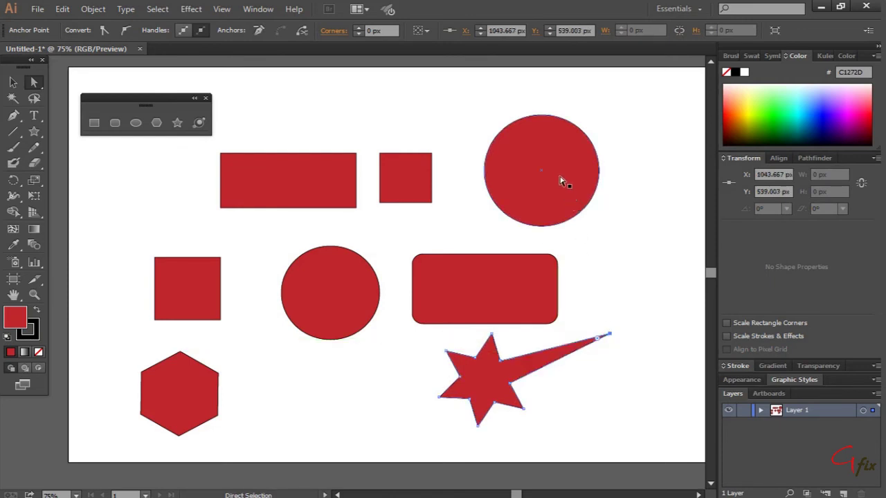
Reshape the large upper ellipse into an egg by raising its top anchor to Y 21 px and lowering its bottom anchor slightly
{"action": "left_click", "coordinate": [544, 137]}
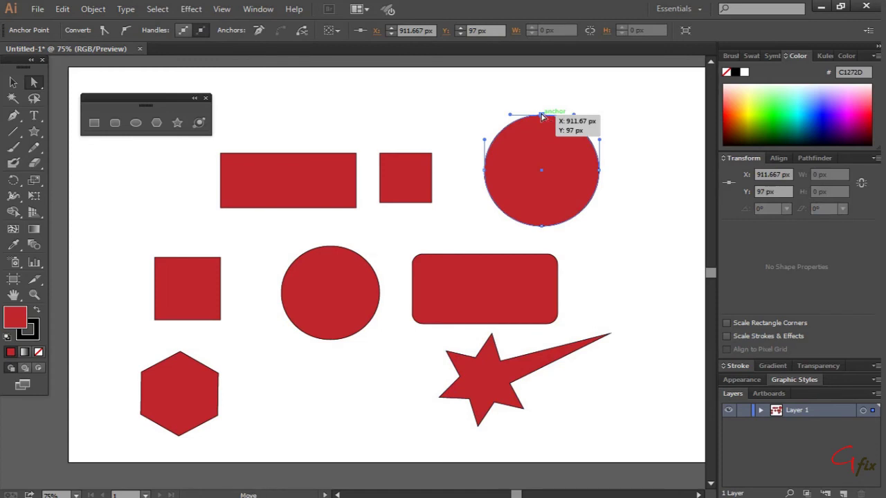
{"action": "left_click_drag", "start_coordinate": [542, 116], "coordinate": [542, 79]}
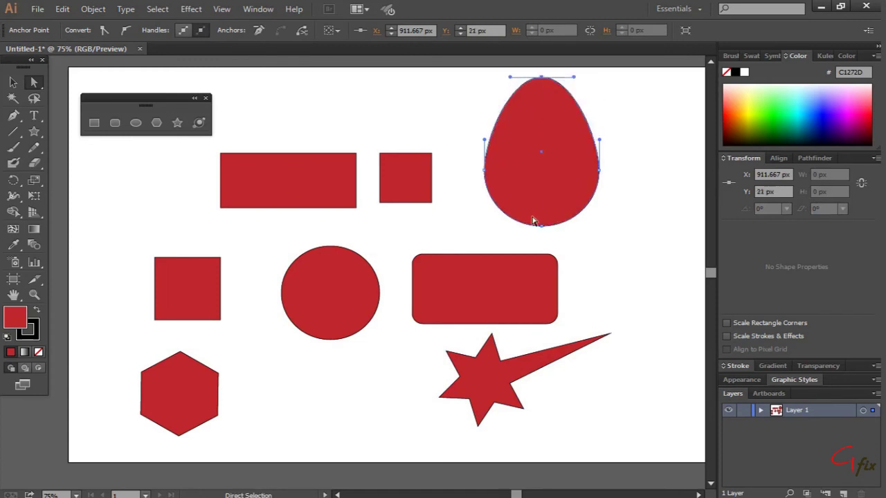
{"action": "left_click", "coordinate": [542, 227]}
{"action": "left_click_drag", "start_coordinate": [542, 233], "coordinate": [542, 239]}
Pull the upper square's top-right corner inward to about X 628 px, Y 248 px, and deselect the shape
{"action": "left_click", "coordinate": [417, 178]}
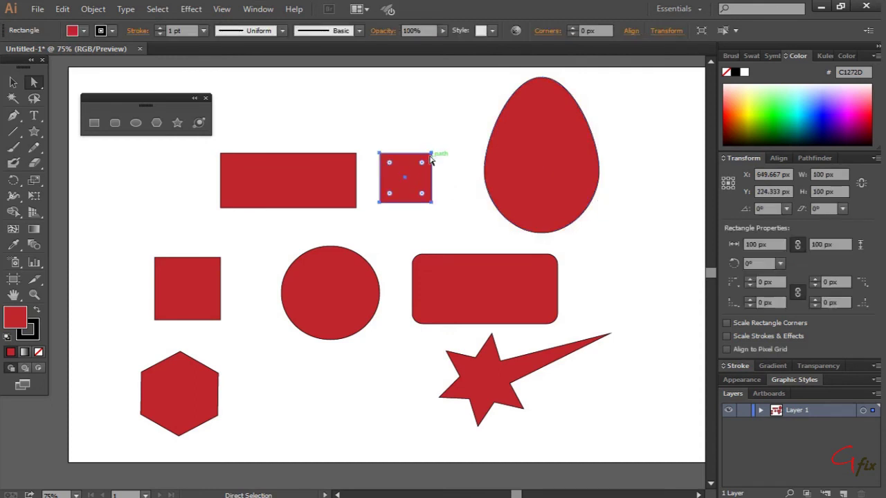
{"action": "left_click_drag", "start_coordinate": [430, 153], "coordinate": [394, 188]}
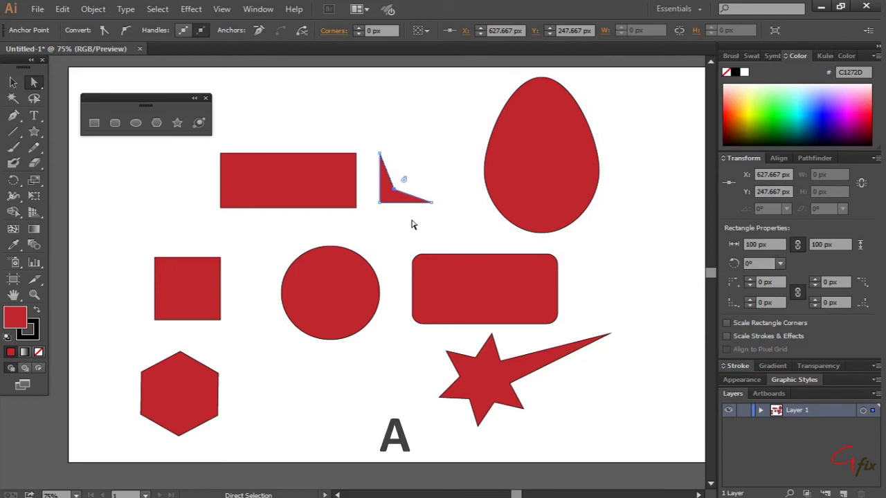
{"action": "key", "text": "v"}
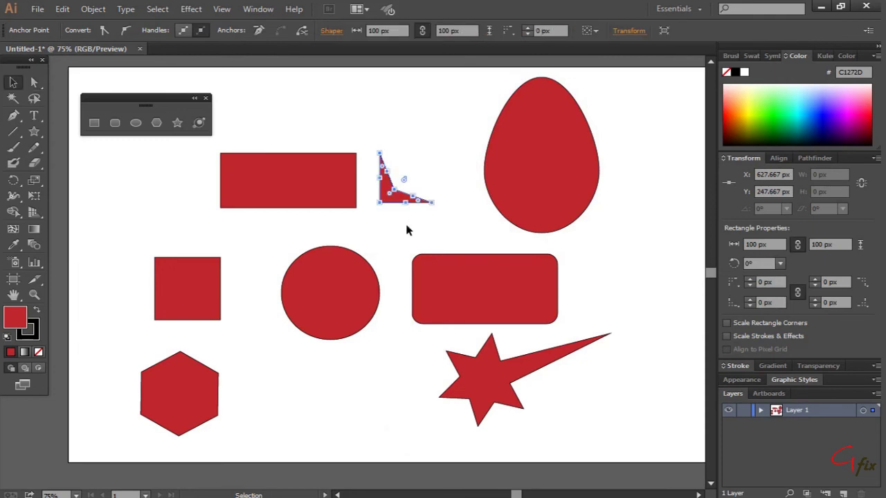
{"action": "key", "text": "v"}
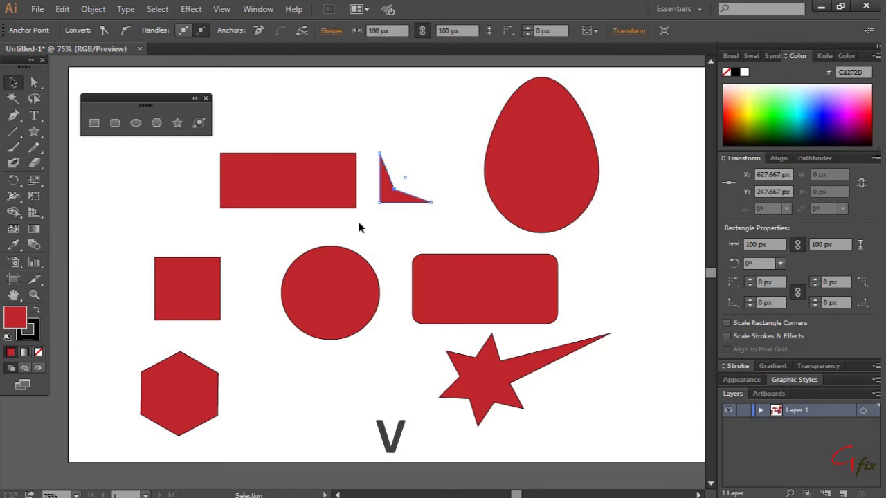
{"action": "left_click", "coordinate": [358, 223]}
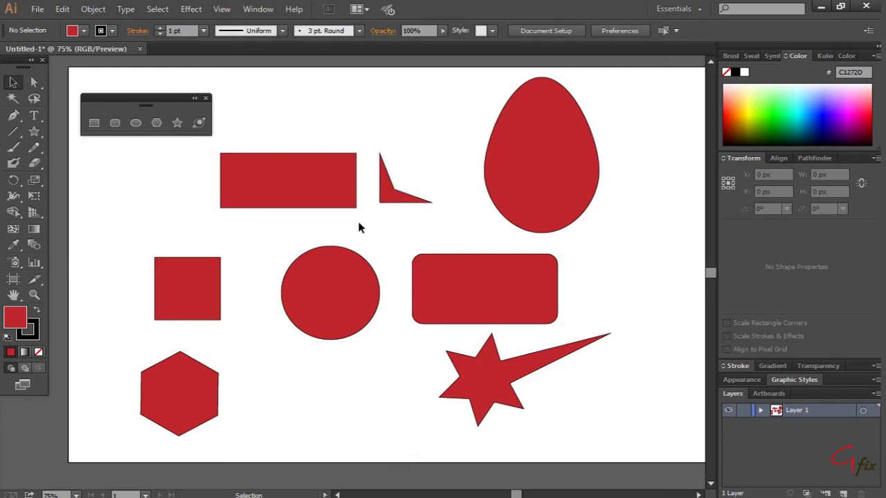
Move the wide rectangle's bottom-right corner horizontally outward to make the shape 300 px wide, and deselect it
{"action": "key", "text": "a"}
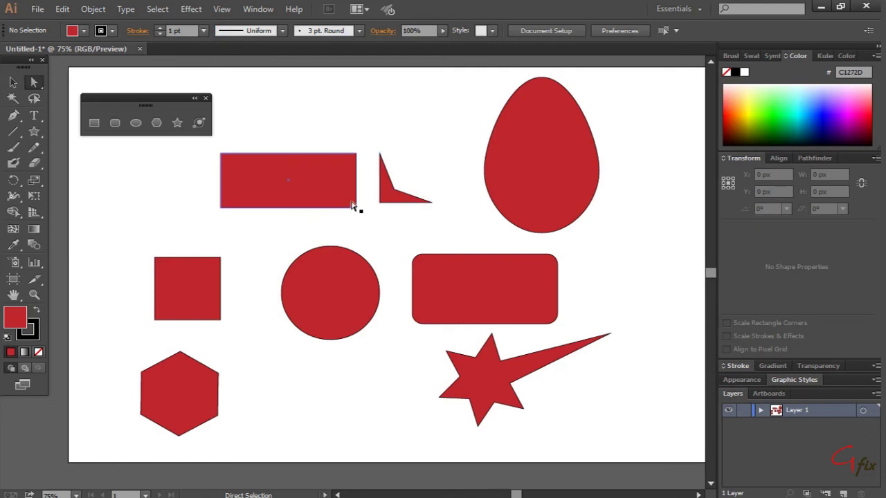
{"action": "left_click", "coordinate": [357, 208]}
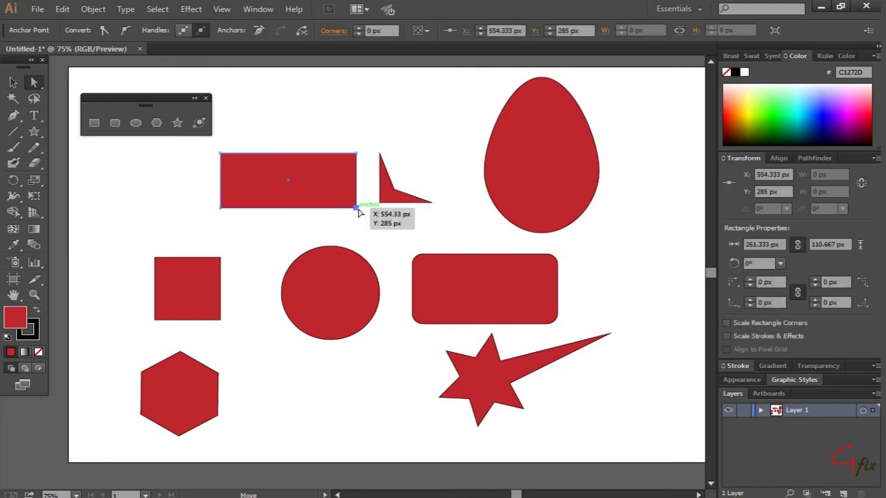
{"action": "left_click_drag", "start_coordinate": [358, 210], "coordinate": [375, 212]}
{"action": "left_click", "coordinate": [387, 237]}
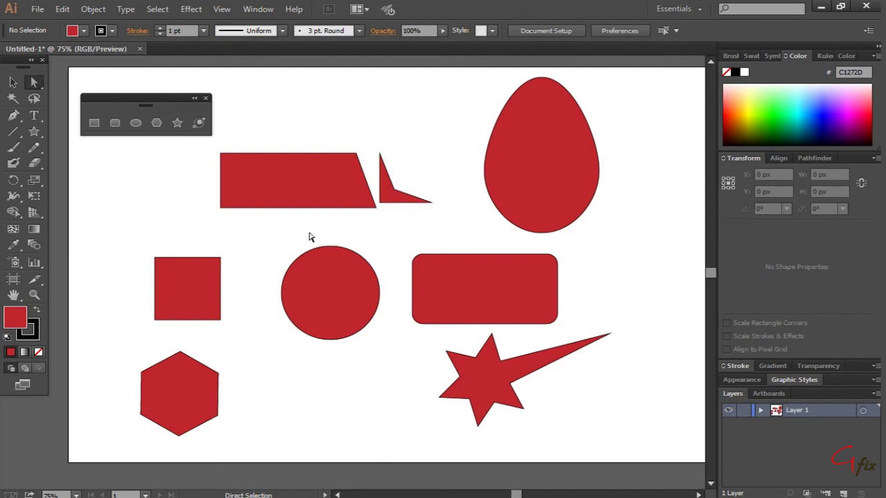
Select the slanted rectangle and set its stroke weight to 6 pt
{"action": "key", "text": "v"}
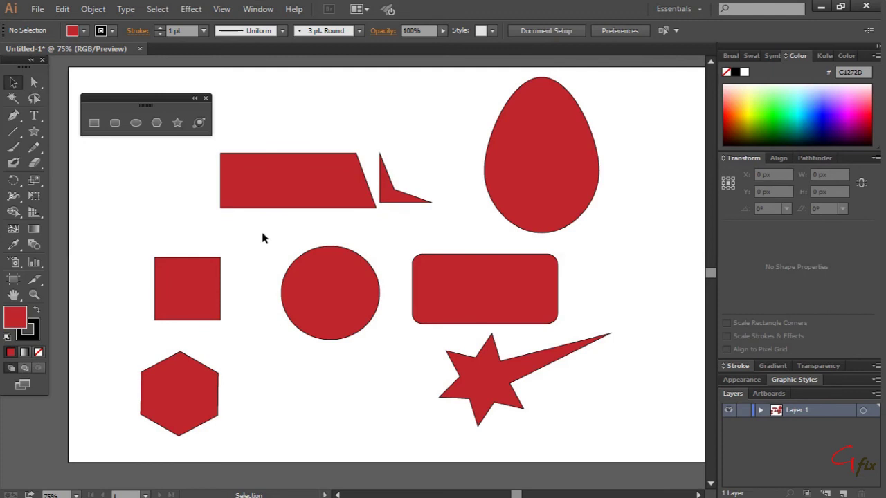
{"action": "left_click", "coordinate": [312, 180]}
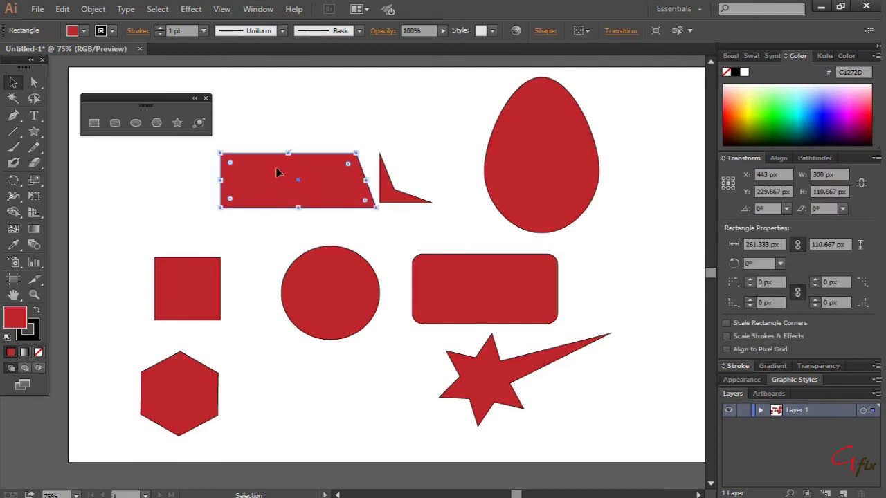
{"action": "left_click", "coordinate": [160, 28]}
{"action": "left_click", "coordinate": [160, 28]}
{"action": "left_click", "coordinate": [160, 28]}
{"action": "left_click", "coordinate": [160, 28]}
{"action": "left_click", "coordinate": [159, 28]}
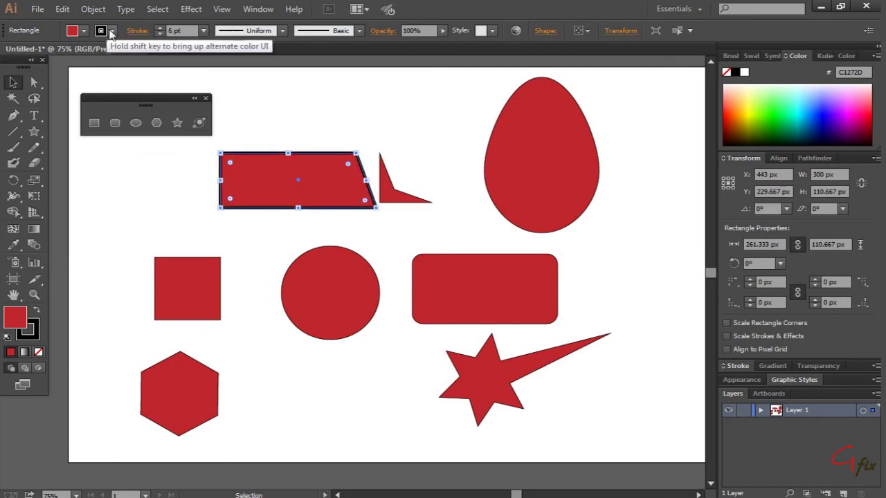
Colour the slanted rectangle's stroke dark blue 2E3192 and swap its fill and stroke colours
{"action": "left_click", "coordinate": [112, 32]}
{"action": "left_click", "coordinate": [114, 64]}
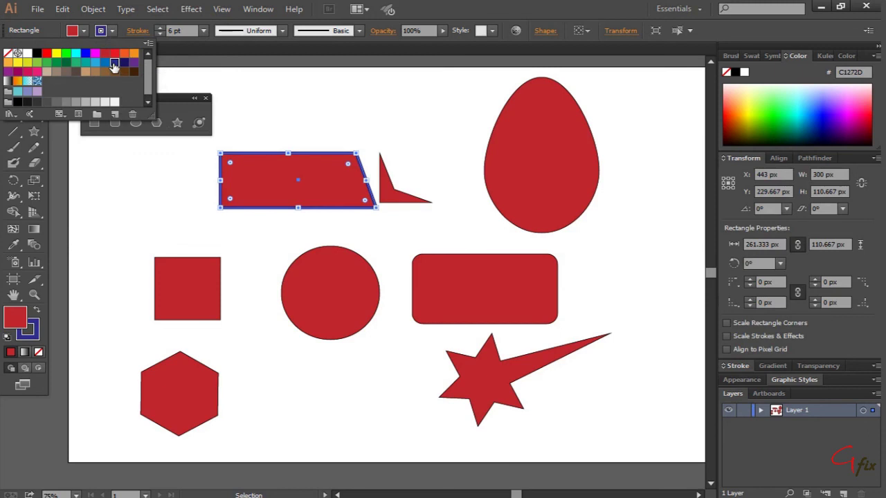
{"action": "left_click", "coordinate": [256, 185]}
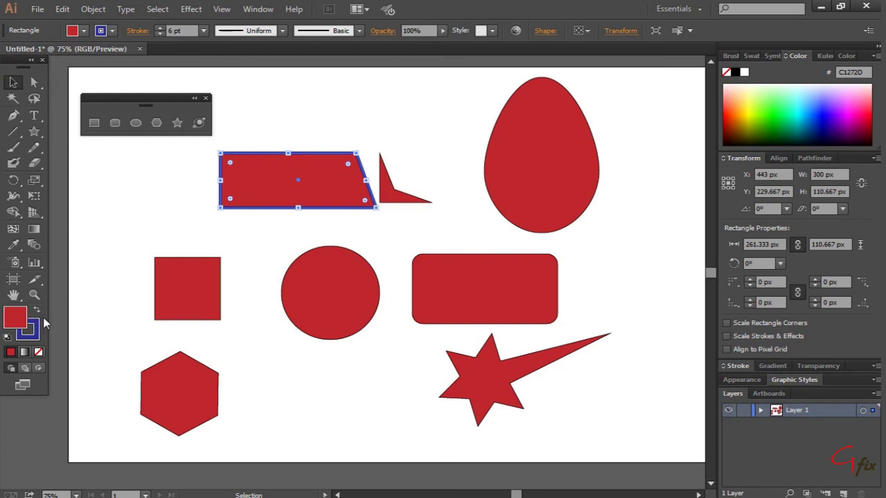
{"action": "key", "text": "shift+x"}
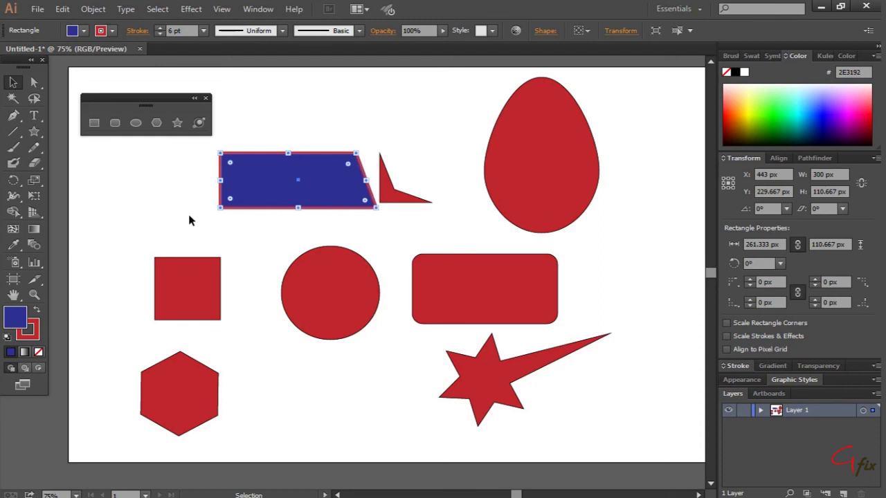
Try removing the fill from the slanted blue rectangle and undo the removal
{"action": "left_click", "coordinate": [39, 353]}
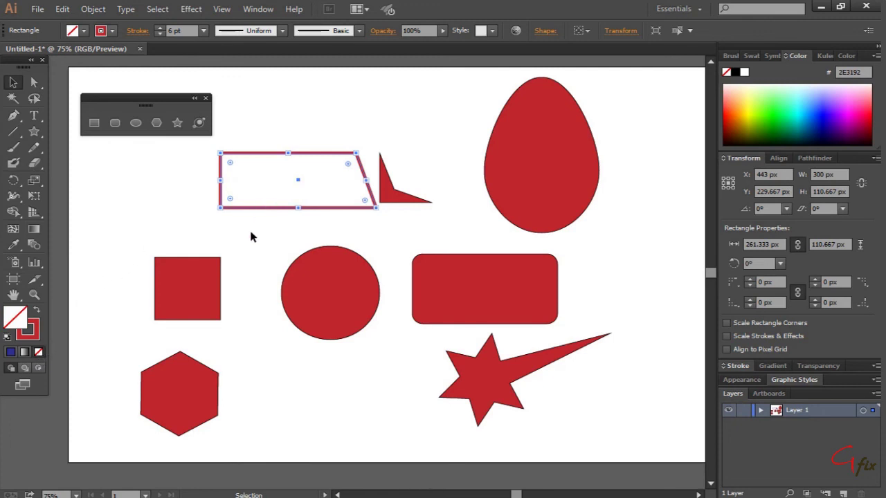
{"action": "key", "text": "ctrl+z"}
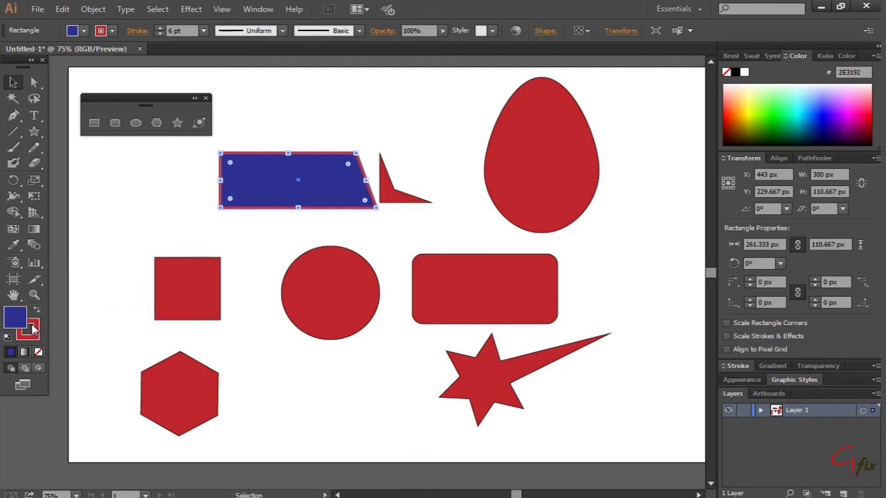
Remove the slanted rectangle's blue fill and reset the shape to the default white fill and 1 pt black stroke
{"action": "key", "text": "x"}
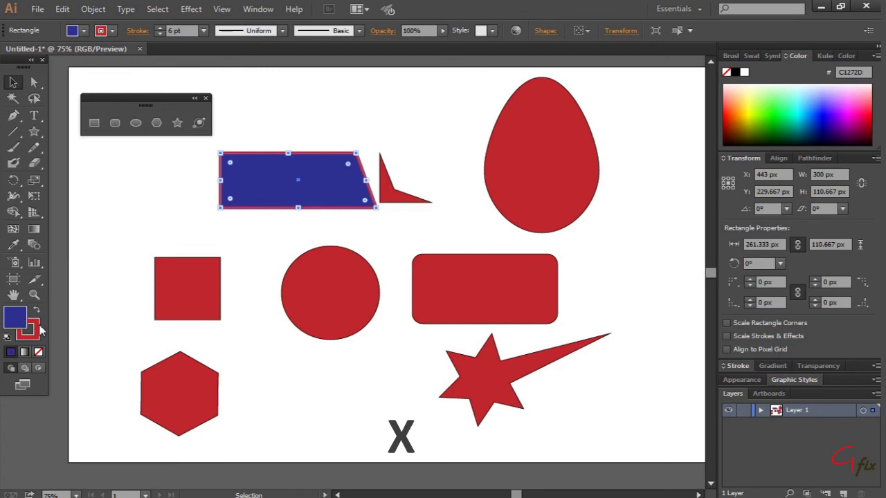
{"action": "key", "text": "x"}
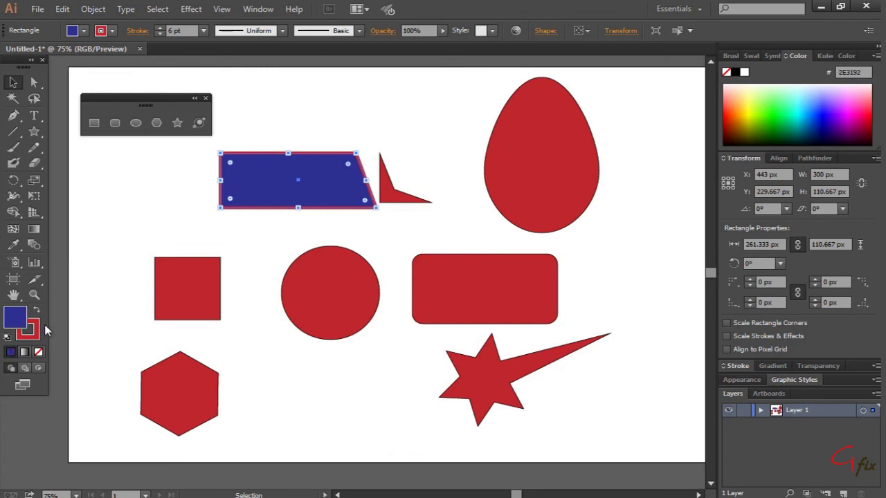
{"action": "key", "text": "slash"}
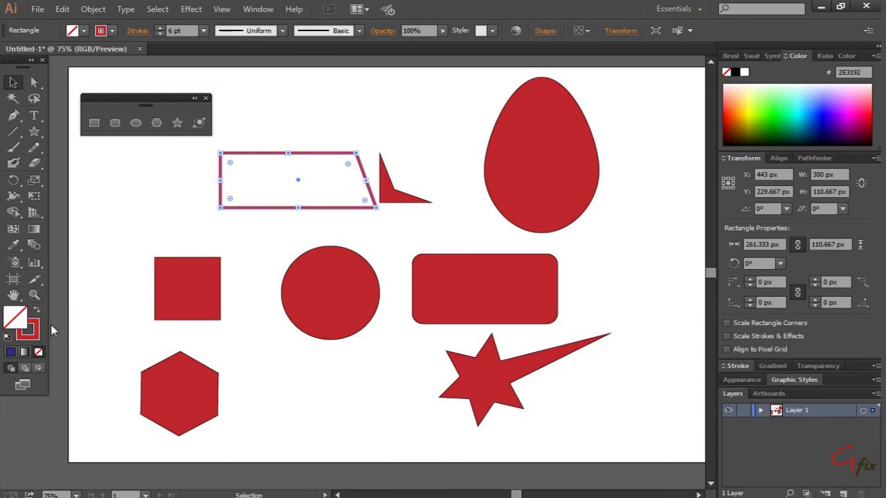
{"action": "key", "text": "d"}
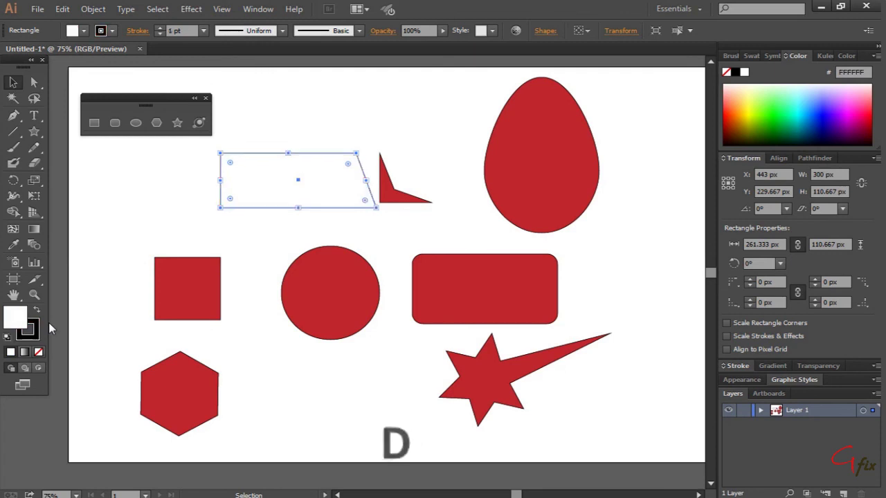